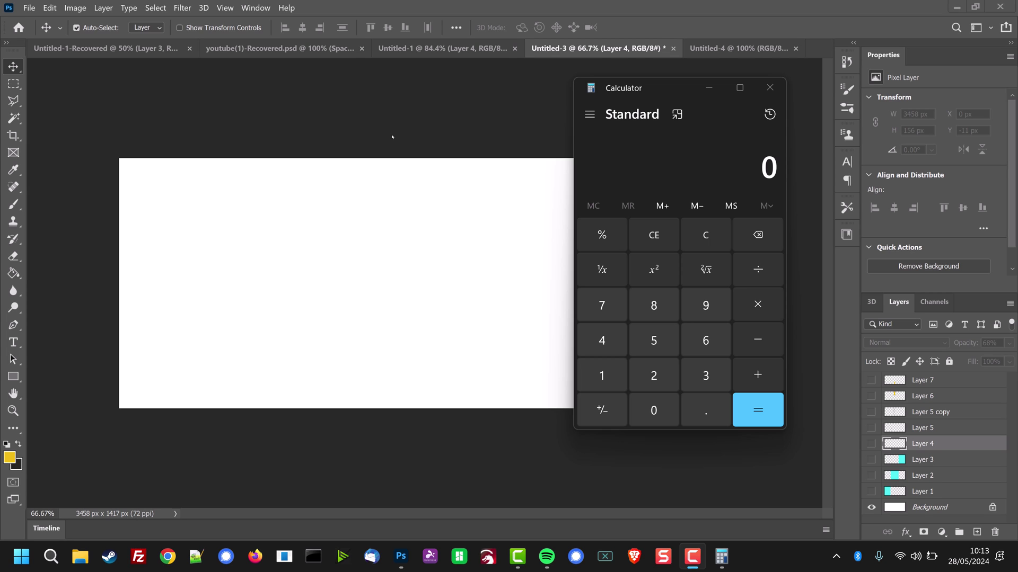
# - Divide 122 by 3 in the calculator
pyautogui.click(602, 375)
pyautogui.click(651, 375)
pyautogui.click(652, 375)
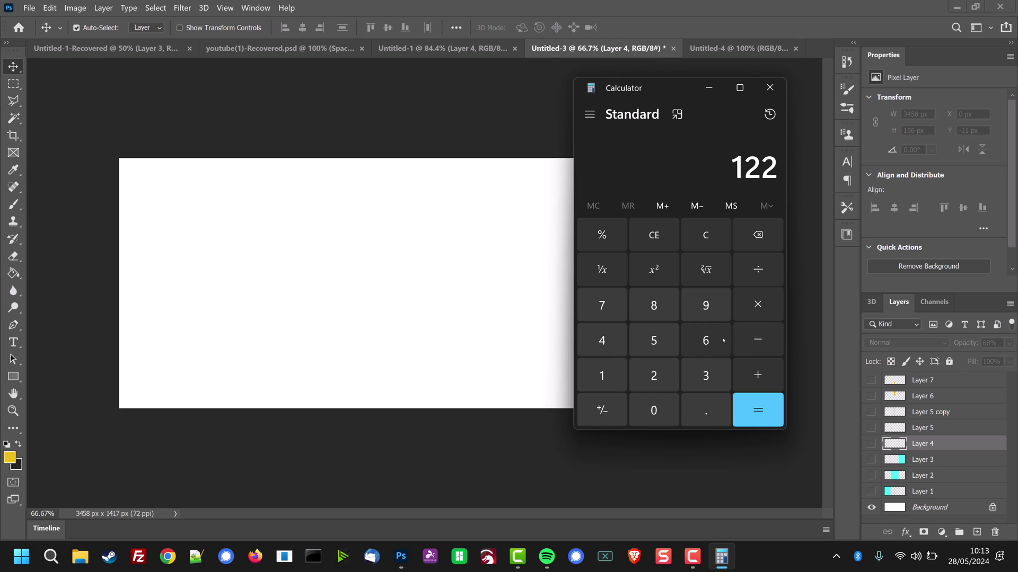
pyautogui.click(758, 269)
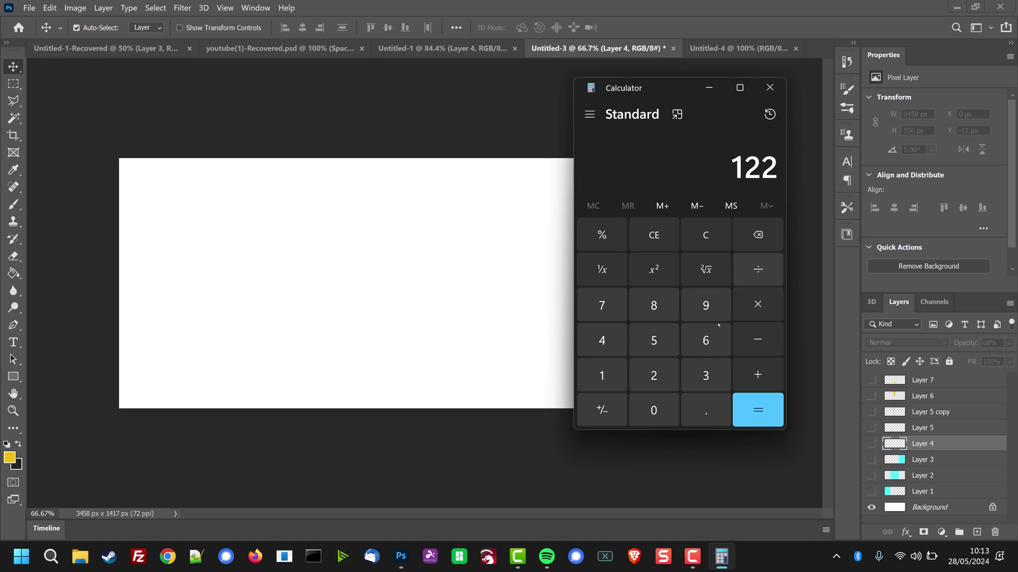
pyautogui.click(705, 376)
pyautogui.click(758, 409)
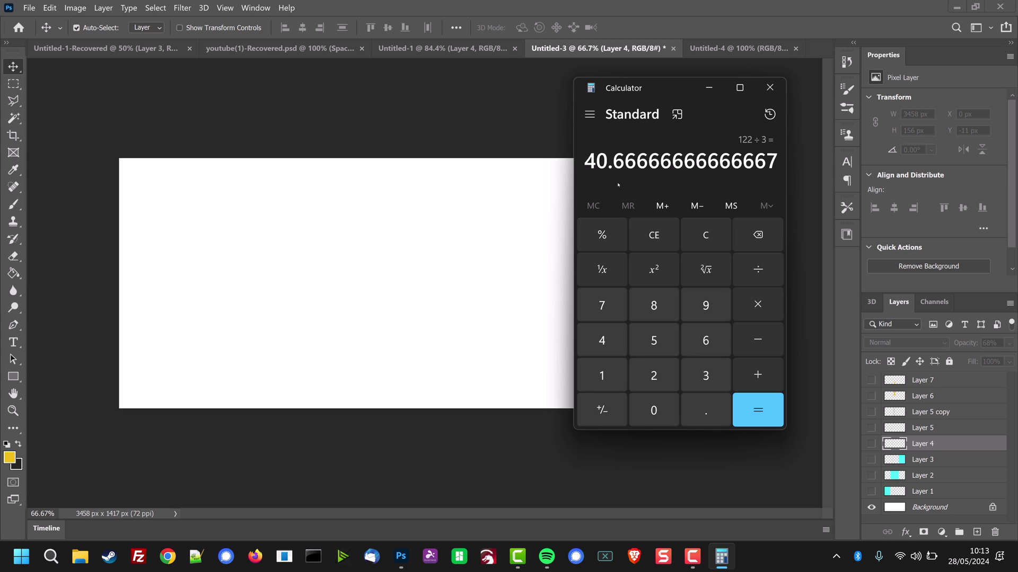
# - Switch to Photoshop and show Layers 1, 2 and 3, which hold the three cyan squares
pyautogui.click(386, 80)
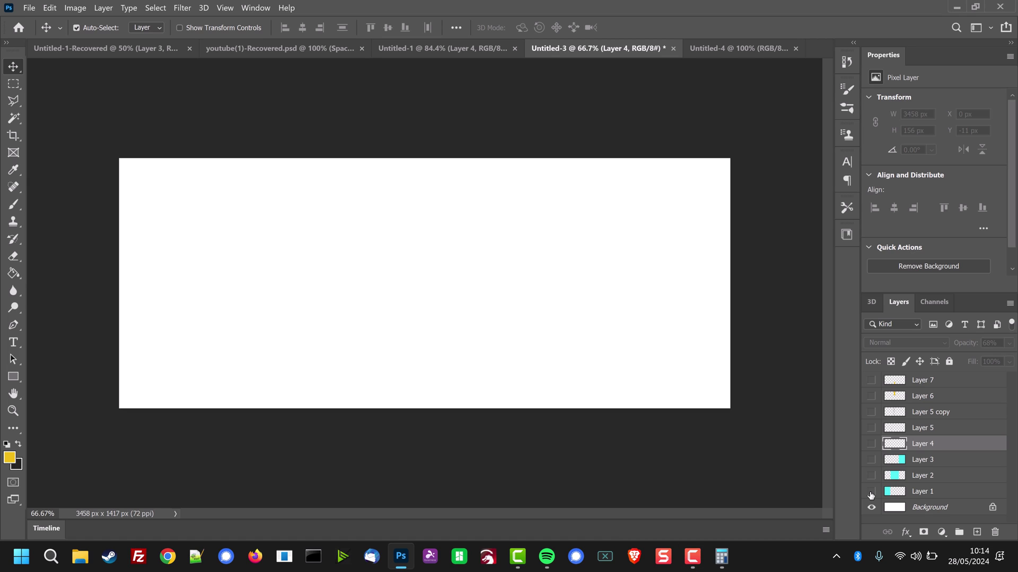
pyautogui.click(871, 492)
pyautogui.click(871, 476)
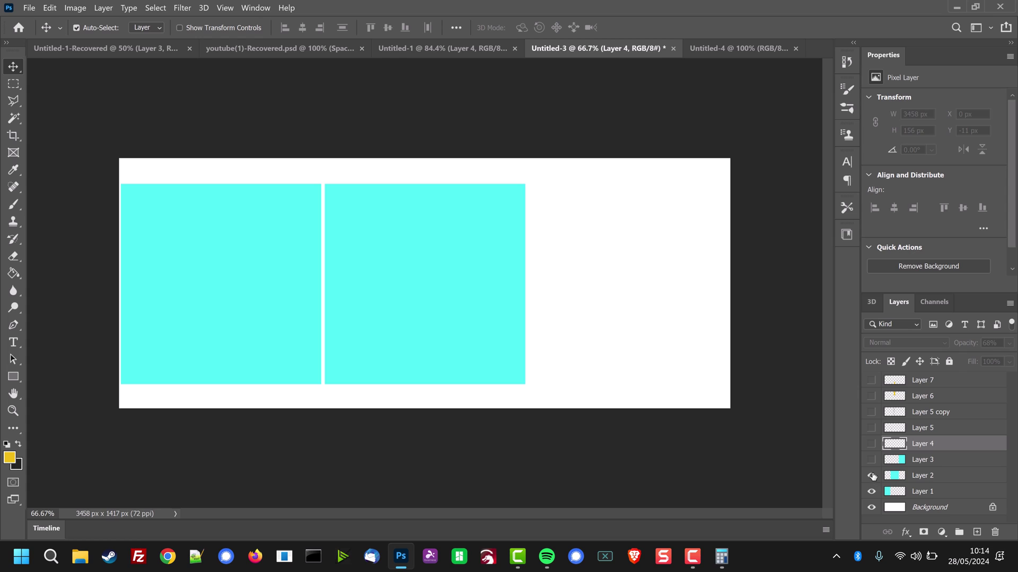
pyautogui.click(871, 460)
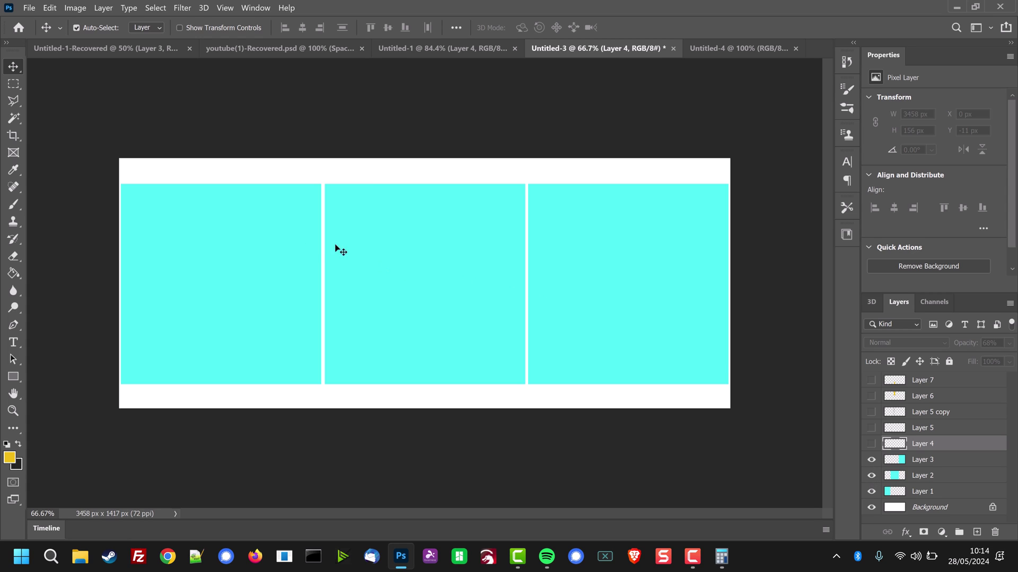
pyautogui.press('F10')
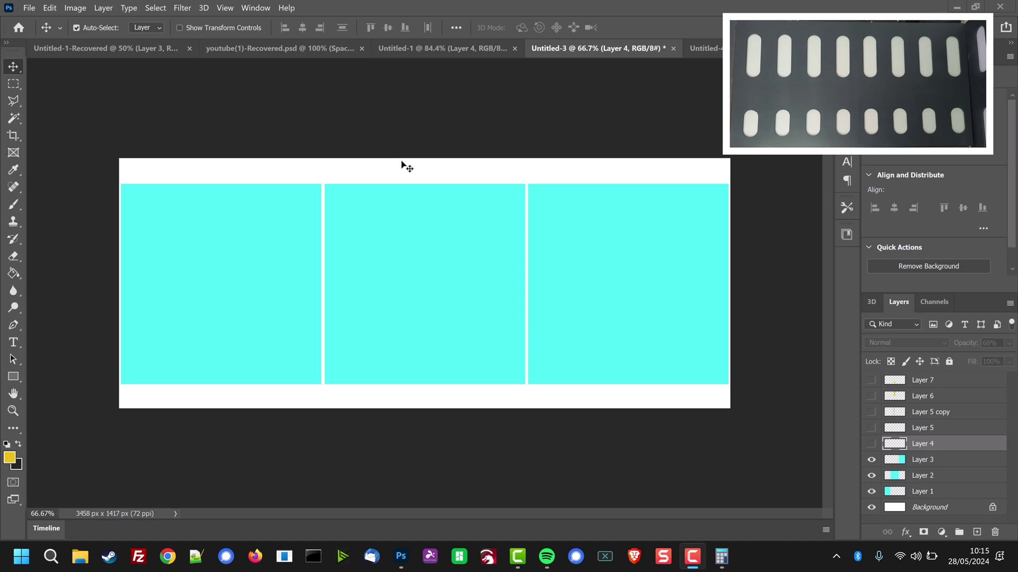
# - Show Layers 5, 8, 6 and 7, which hold the slot outlines and the yellow rectangles
pyautogui.click(871, 444)
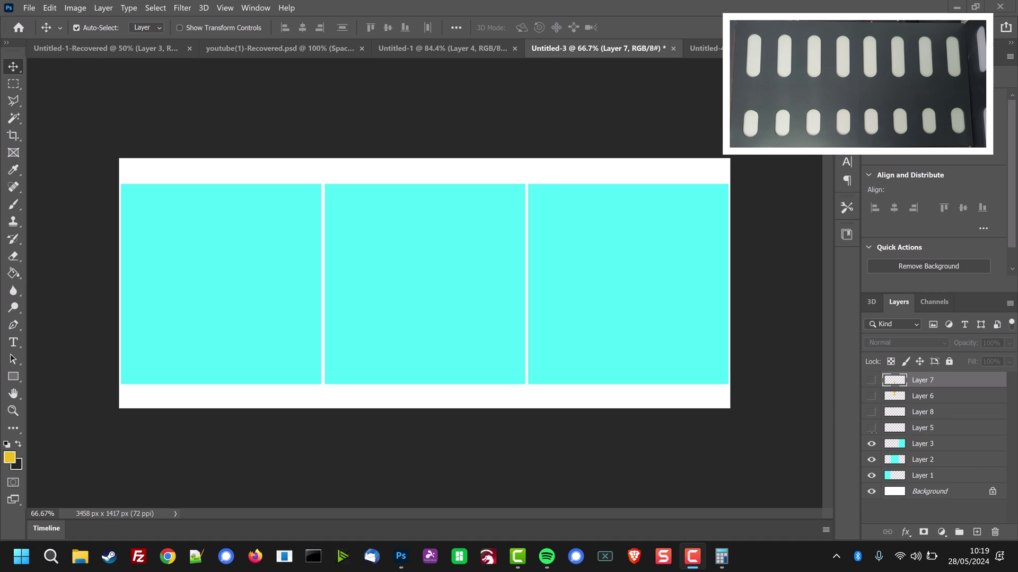
pyautogui.click(871, 427)
pyautogui.click(871, 412)
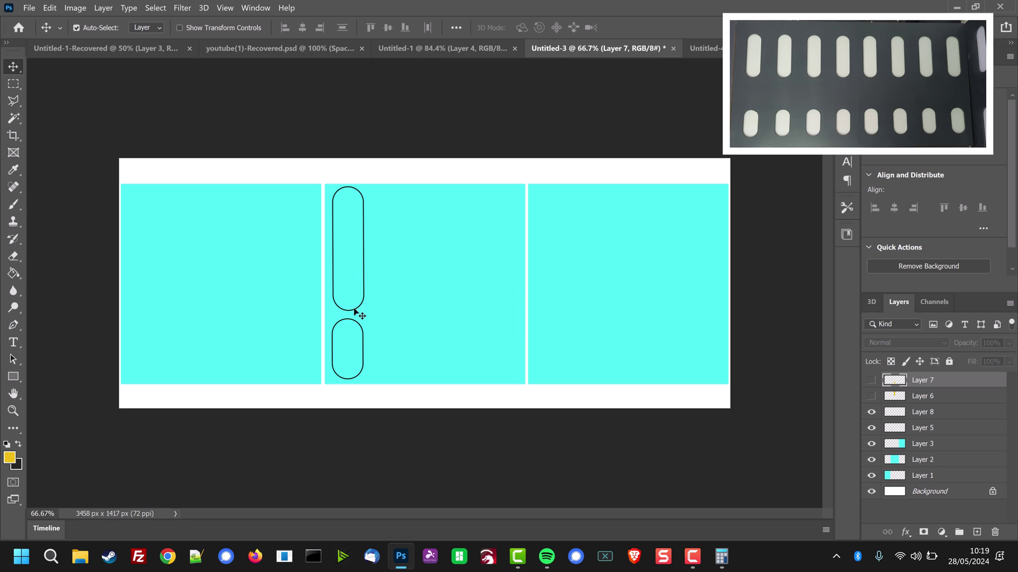
pyautogui.click(871, 397)
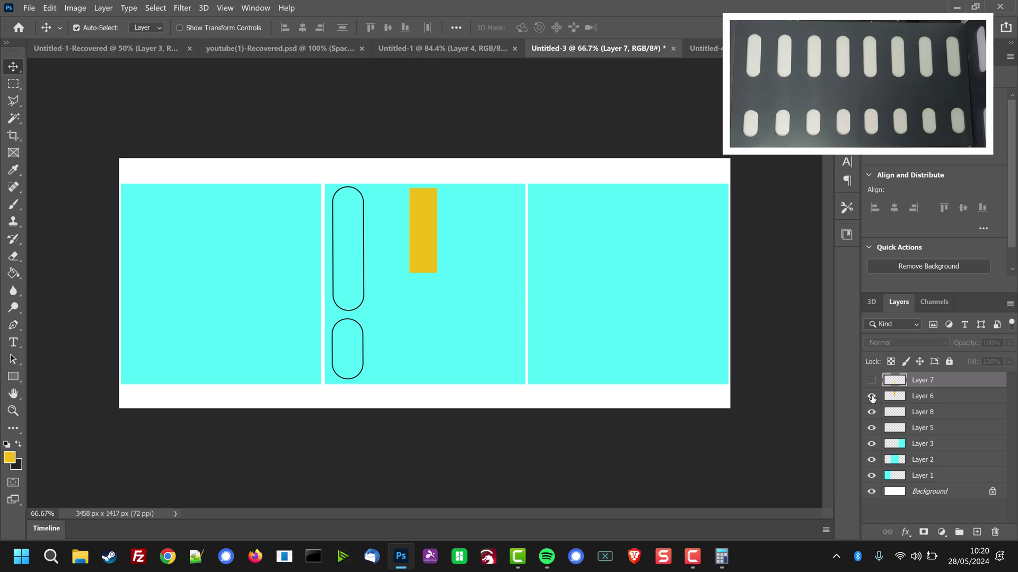
pyautogui.click(871, 381)
# - Place the long slot outline in front of the upper yellow rectangle and scale it to fit around the rectangle
pyautogui.moveTo(364, 305); pyautogui.dragTo(429, 278)
pyautogui.hotkey('ctrl', 'shift', ']')
pyautogui.click(50, 8)
pyautogui.moveTo(159, 285)
pyautogui.click(223, 298)
pyautogui.press('Return')
# - Move the short slot outline over the lower yellow rectangle and bring its layer forward above the rectangle layers
pyautogui.moveTo(363, 344); pyautogui.dragTo(440, 353)
pyautogui.hotkey('ctrl', ']')
pyautogui.hotkey('ctrl', ']')
# - Hide the yellow rectangles on Layers 6 and 7 and move both slot outlines to the left edge of the middle cyan square
pyautogui.click(871, 411)
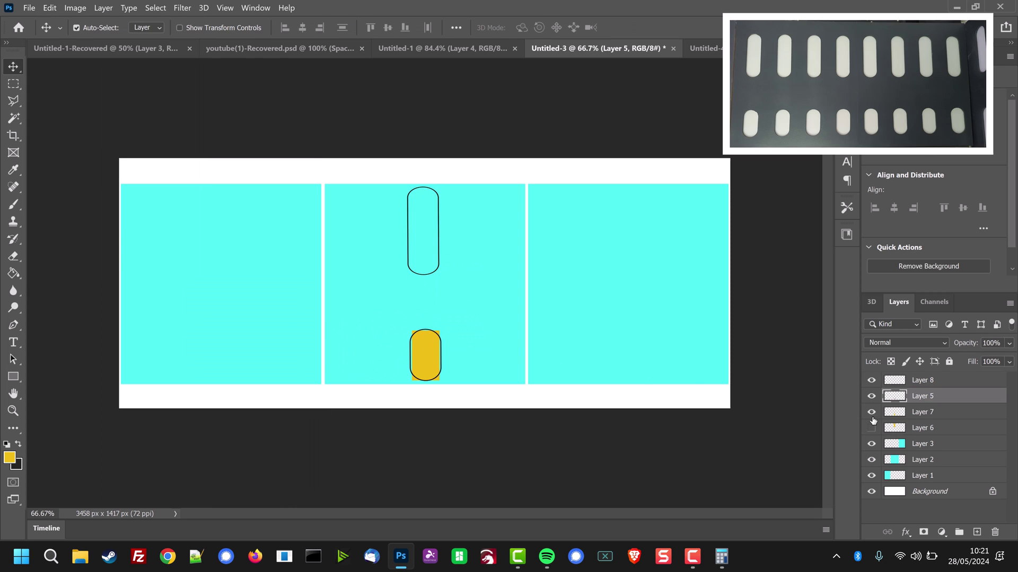
pyautogui.click(871, 428)
pyautogui.keyDown('shift'); pyautogui.click(411, 276); pyautogui.keyUp('shift')
pyautogui.moveTo(411, 275); pyautogui.dragTo(339, 273)
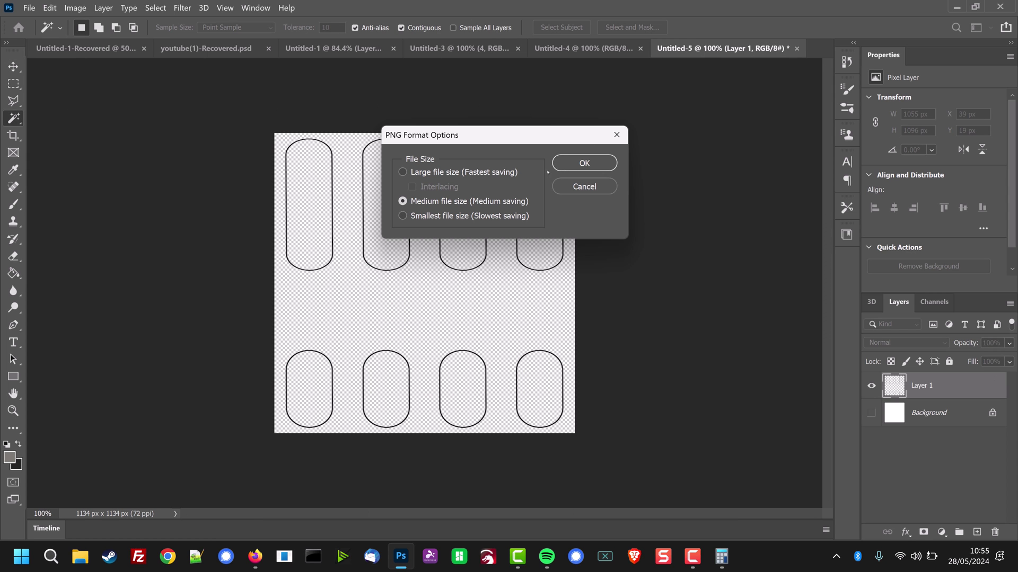
# - Save the eight-slot drawing as a PNG with the medium file size option
pyautogui.click(546, 172)
pyautogui.click(584, 163)
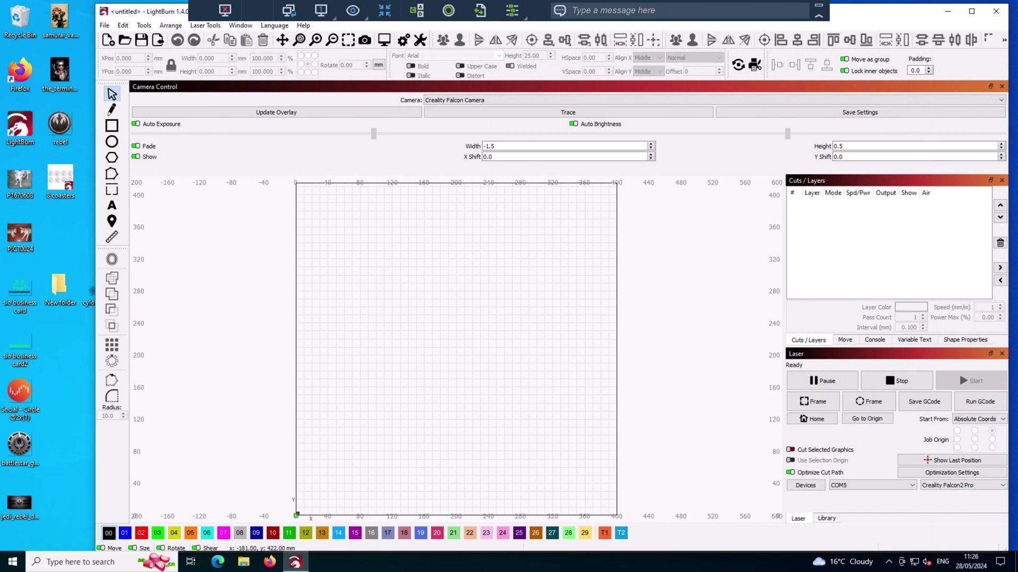
# - Switch to LightBurn and open the death star wall 400x400 slot drawing
pyautogui.click(104, 26)
pyautogui.click(123, 78)
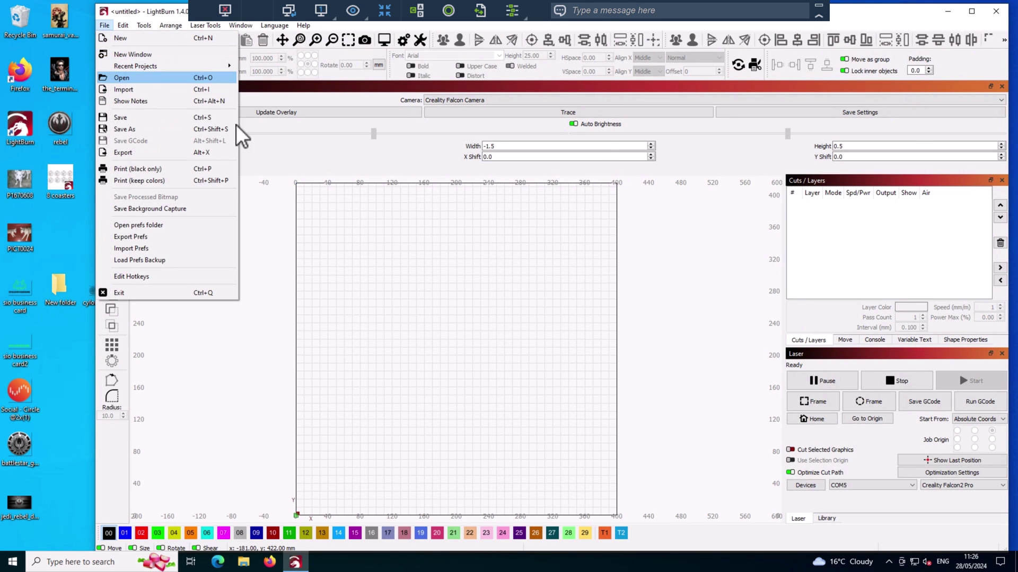
pyautogui.click(265, 139)
pyautogui.click(500, 287)
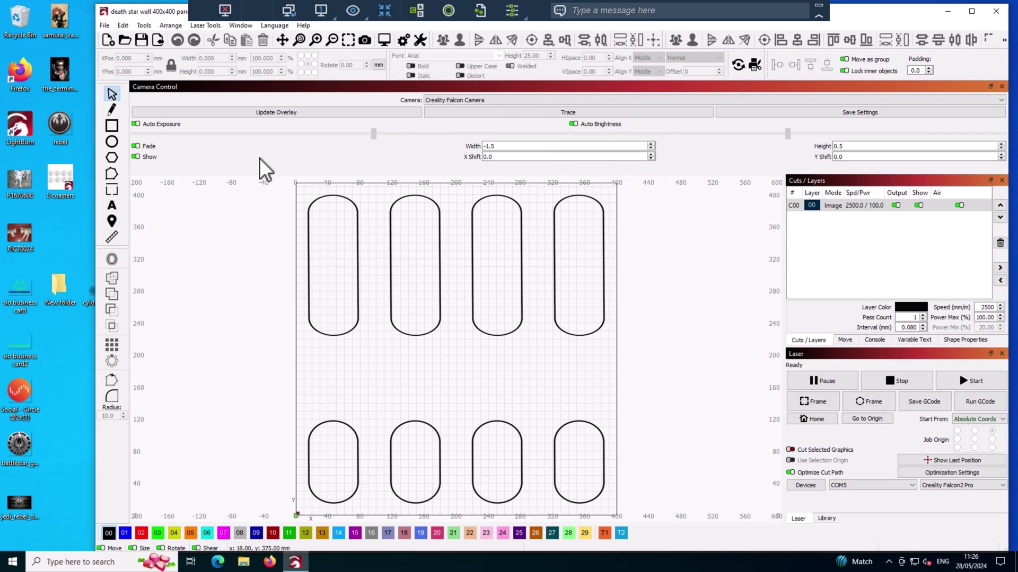
# - Trace the slot image into vector outlines with threshold 128 and the source image deleted after the trace
pyautogui.hotkey('ctrl', 'a')
pyautogui.click(144, 25)
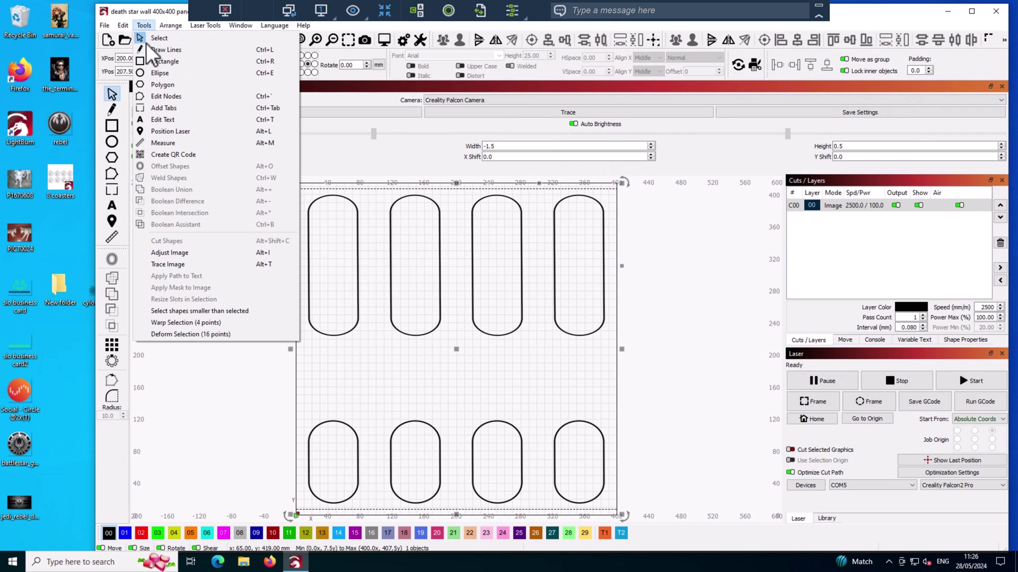
pyautogui.click(180, 265)
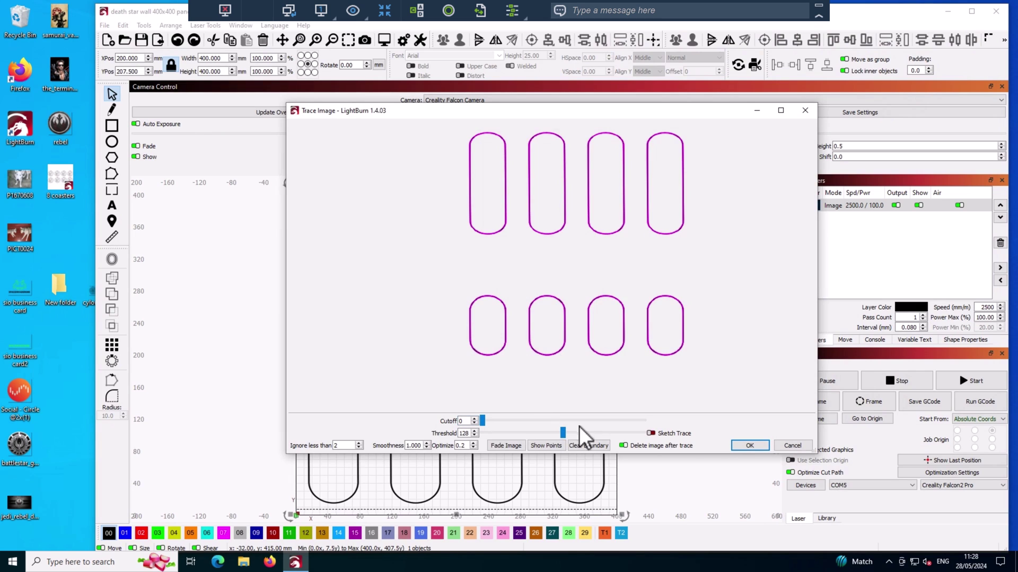
pyautogui.click(742, 448)
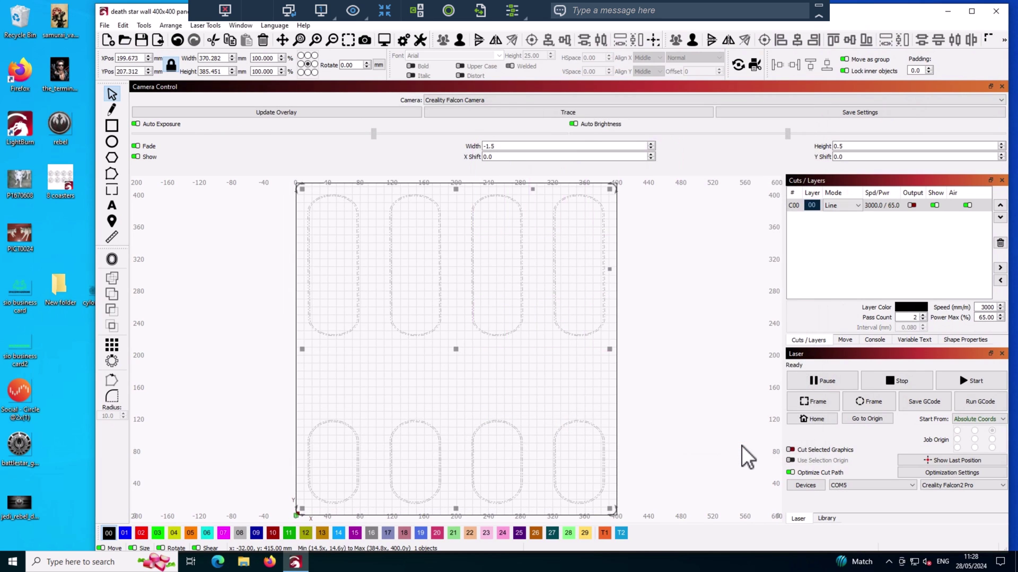
pyautogui.click(572, 408)
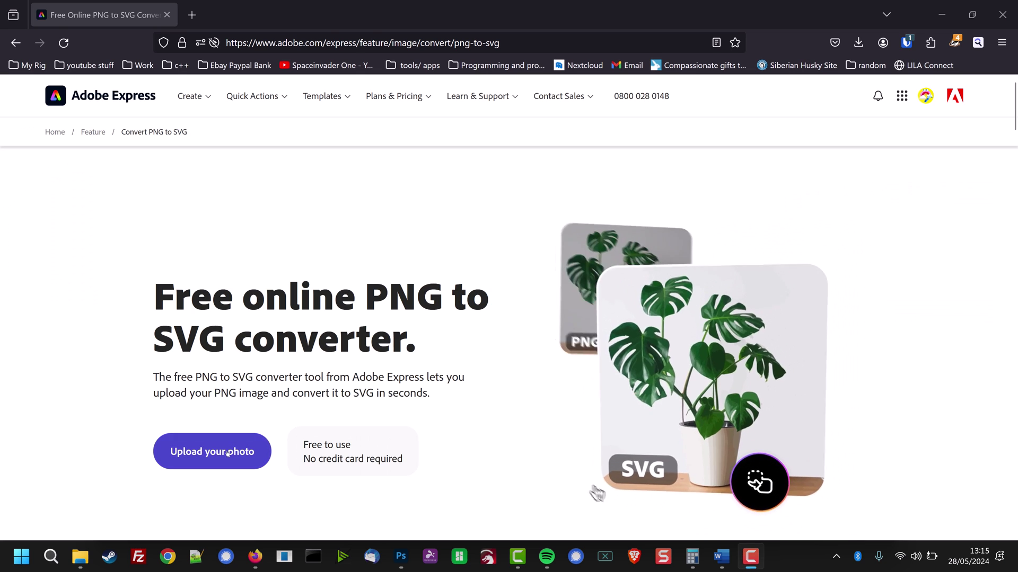
# - Switch to the Adobe Express PNG to SVG converter in the browser and begin uploading a photo
pyautogui.click(225, 456)
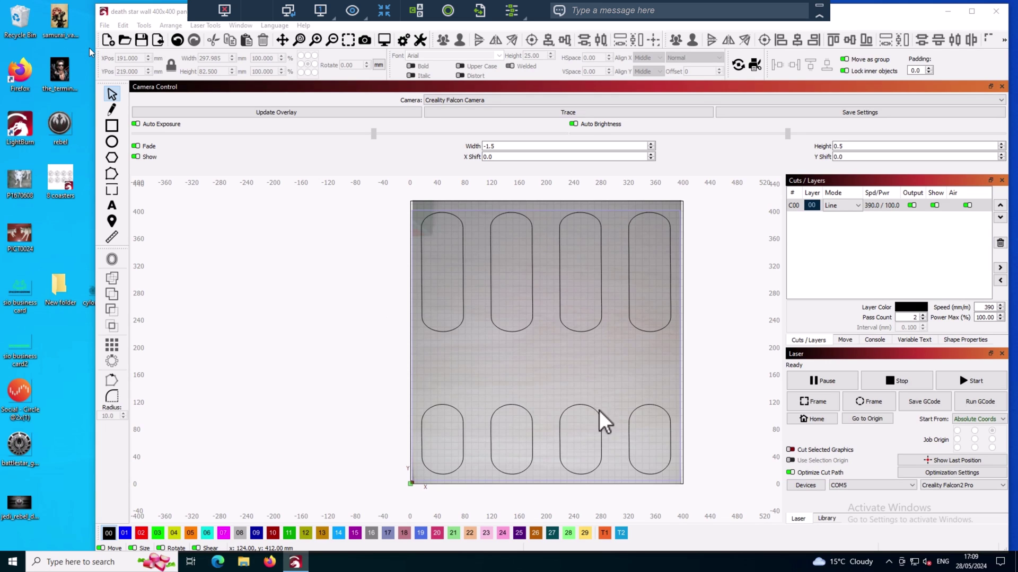
# - Switch back to LightBurn and start the laser cutting job for the eight slot outlines
pyautogui.click(971, 380)
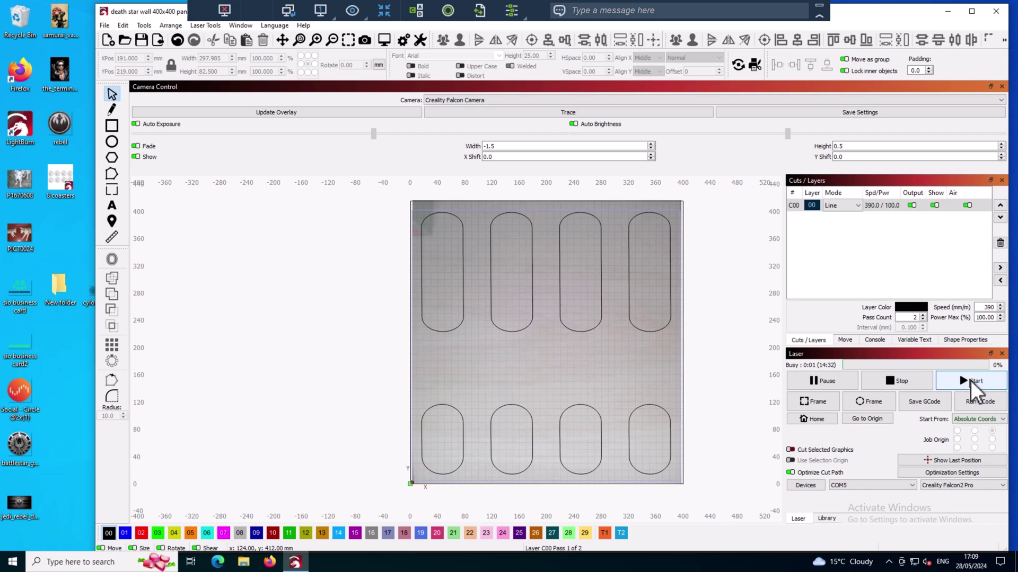